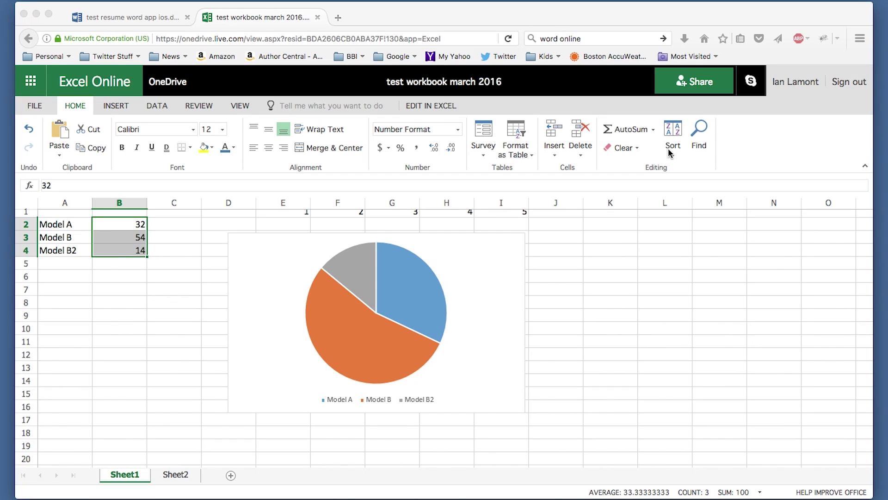
- Focus the test workbook march 2016 window, with Model A, B, B2 values 32, 54, 14 charted as a pie
{"action": "left_click", "coordinate": [109, 103]}
{"action": "left_click", "coordinate": [110, 104]}
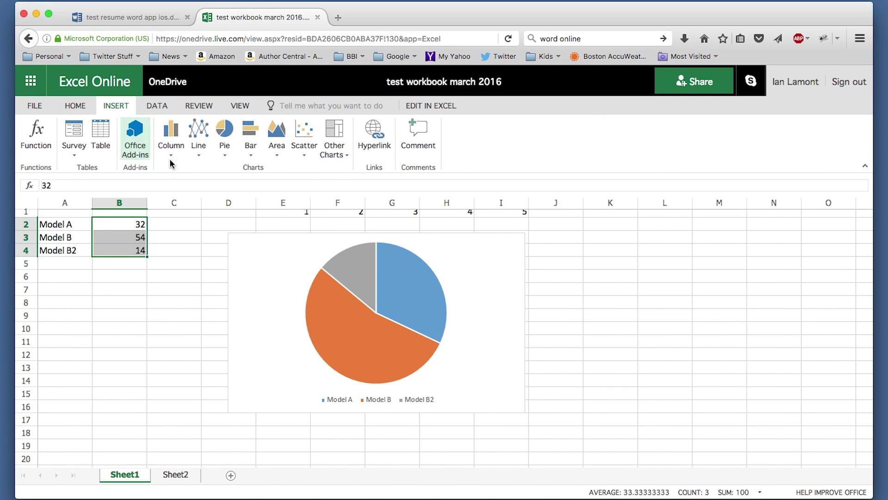
{"action": "left_click", "coordinate": [158, 105]}
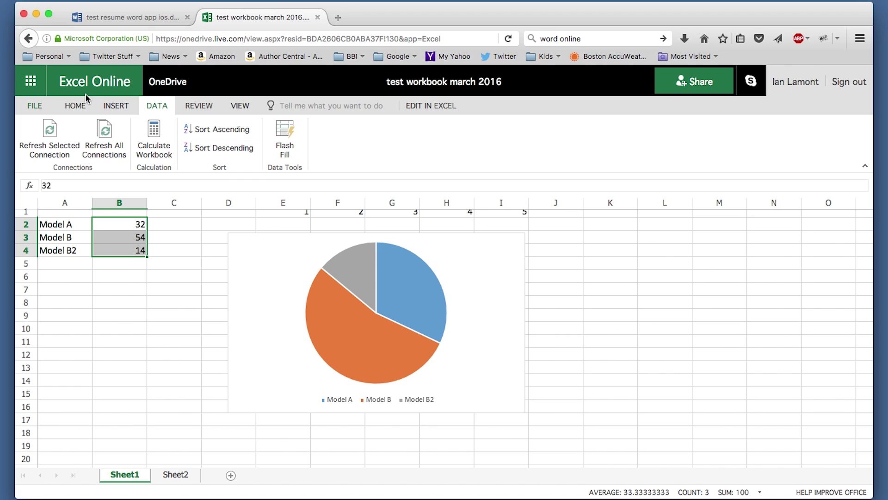
{"action": "left_click", "coordinate": [79, 105]}
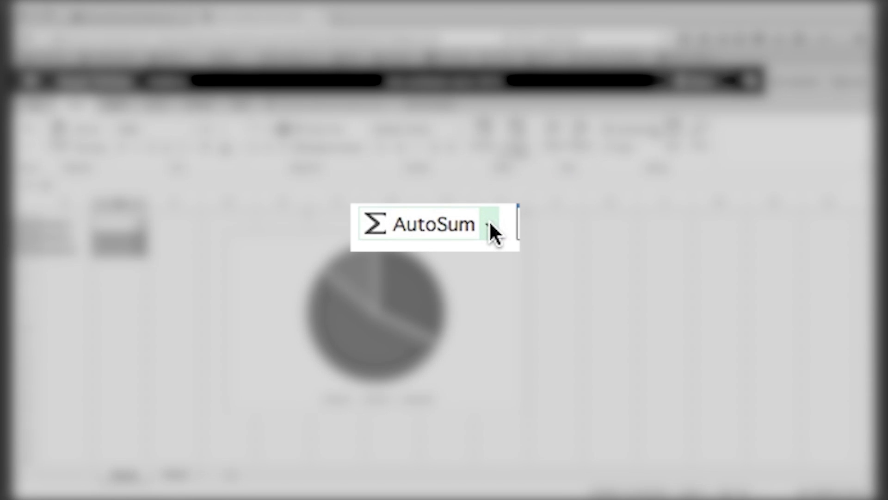
- Add a Sum total of 100 in B5 below the model values, then select the pie chart
{"action": "left_click", "coordinate": [653, 127]}
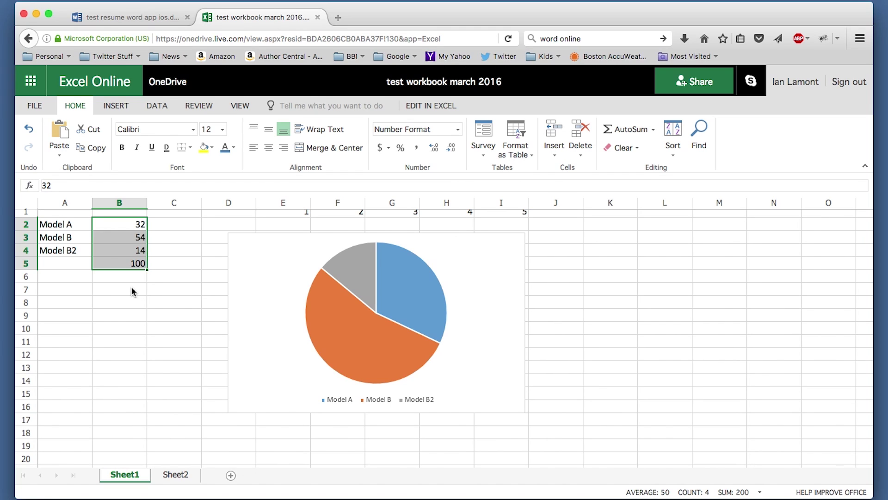
{"action": "left_click", "coordinate": [298, 265]}
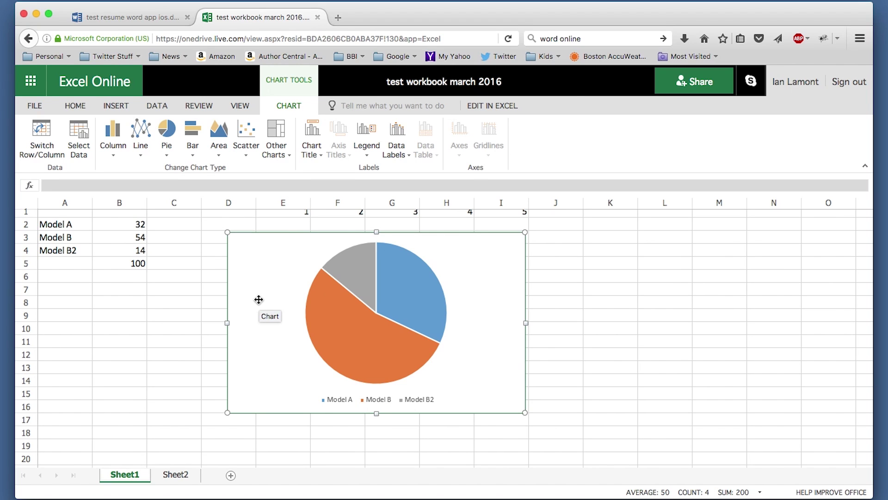
- Set the pie chart's title to 'Test chart' and dismiss its context menu
{"action": "left_click", "coordinate": [321, 155]}
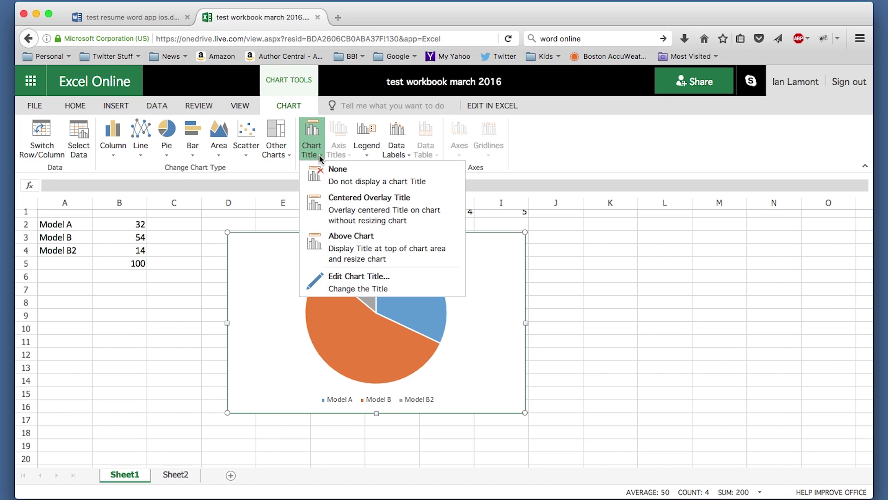
{"action": "left_click", "coordinate": [365, 281]}
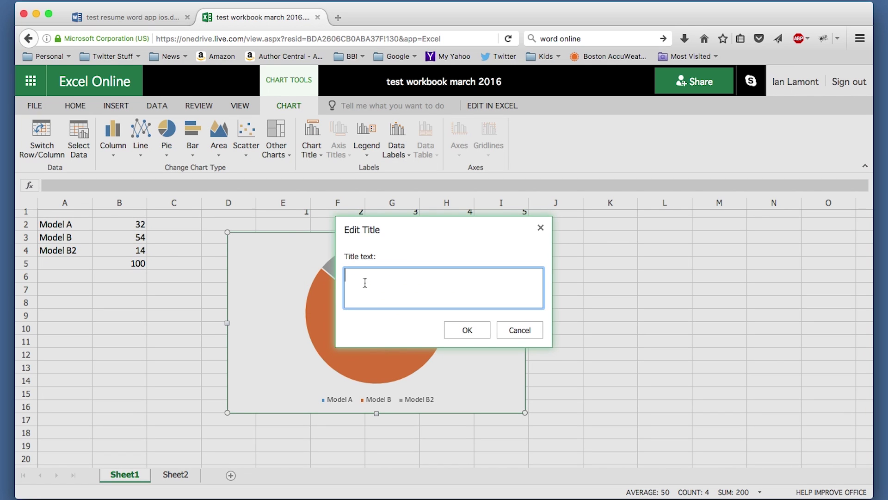
{"action": "type", "text": "Test chart"}
{"action": "left_click", "coordinate": [461, 330]}
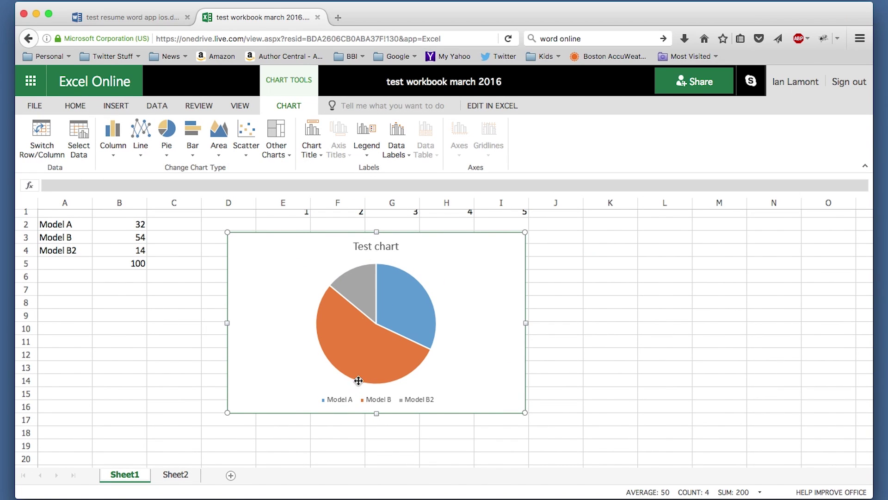
{"action": "right_click", "coordinate": [420, 287]}
{"action": "left_click", "coordinate": [401, 287]}
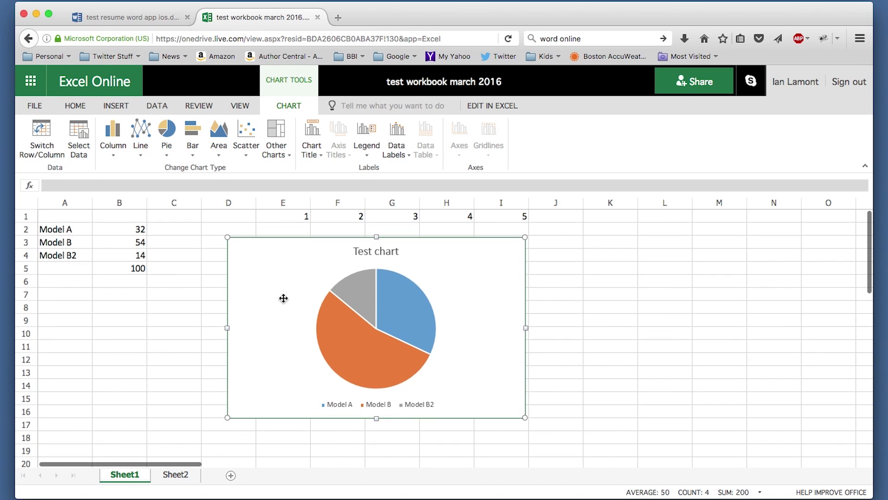
- Deselect the chart by selecting cell B3, then switch to the In30MinFigures sheet in Google Sheets
{"action": "scroll", "coordinate": [282, 299], "scroll_direction": "right", "scroll_amount": 1}
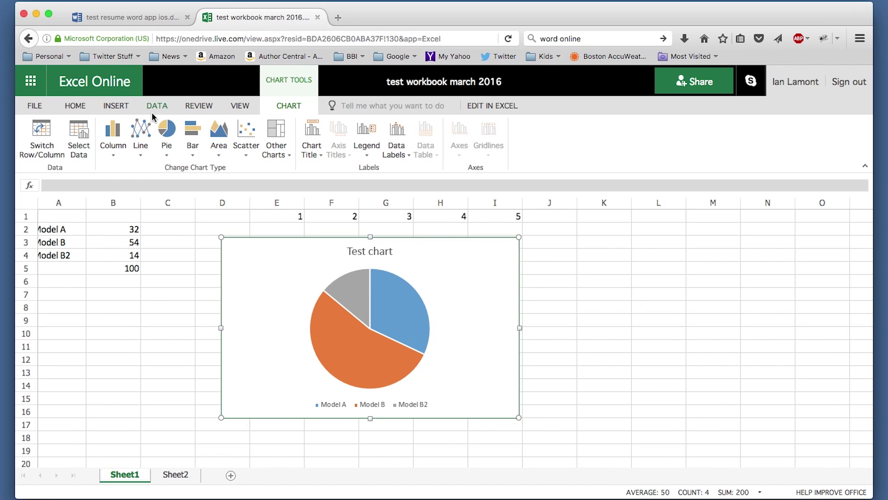
{"action": "left_click", "coordinate": [81, 109]}
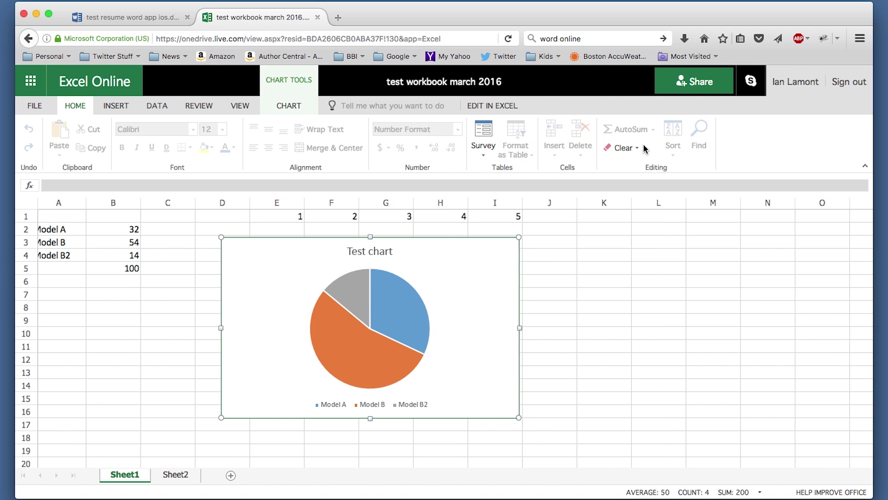
{"action": "left_click", "coordinate": [124, 244]}
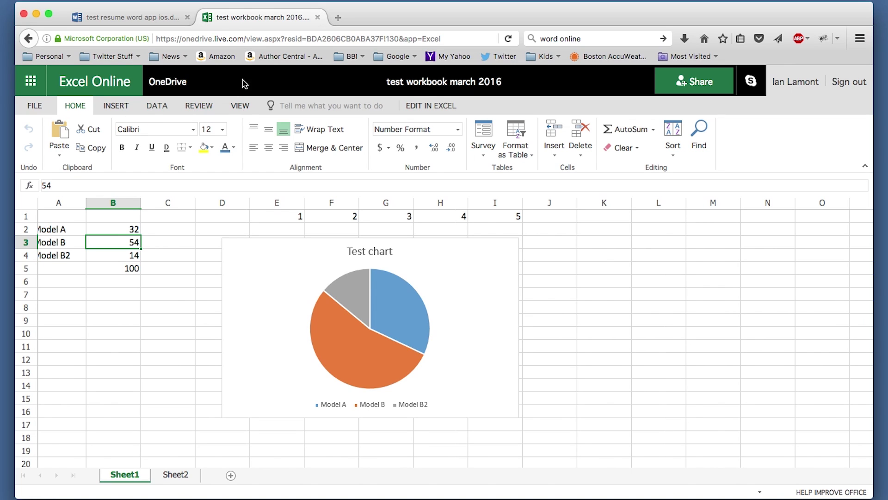
{"action": "key", "text": "super+Tab"}
{"action": "key", "text": "super+Tab"}
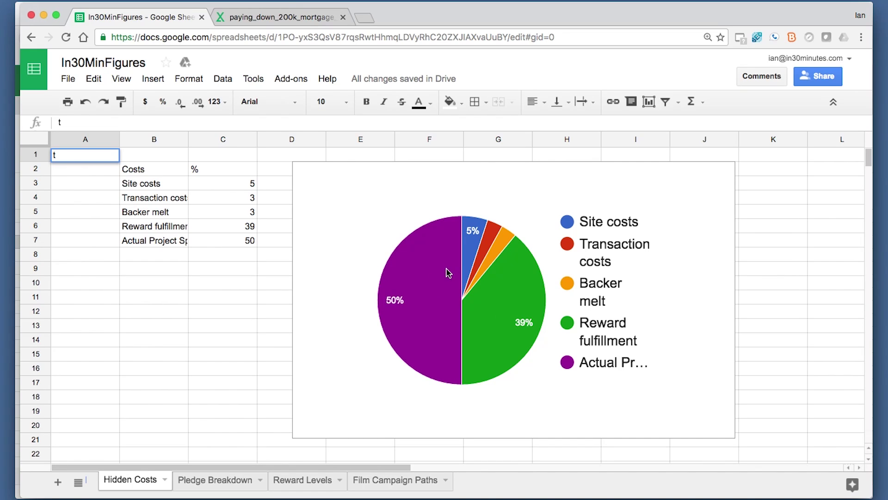
{"action": "left_click", "coordinate": [221, 299]}
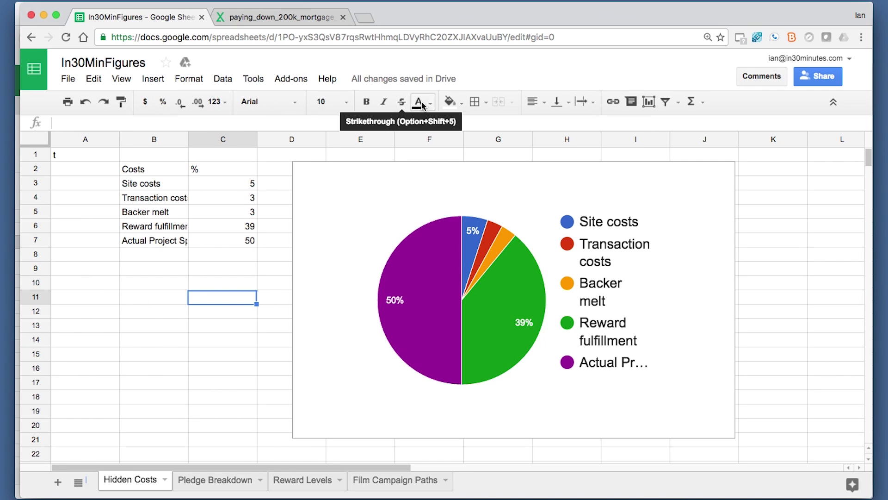
{"action": "left_click", "coordinate": [679, 103]}
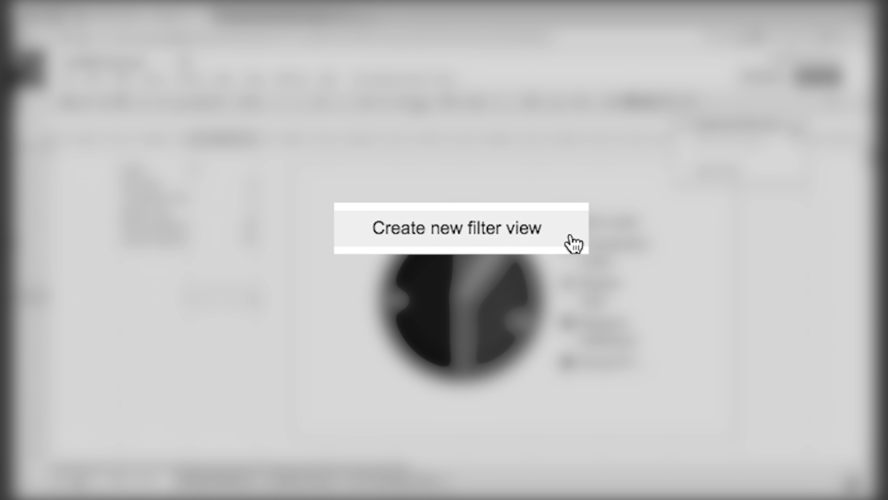
{"action": "key", "text": "Escape"}
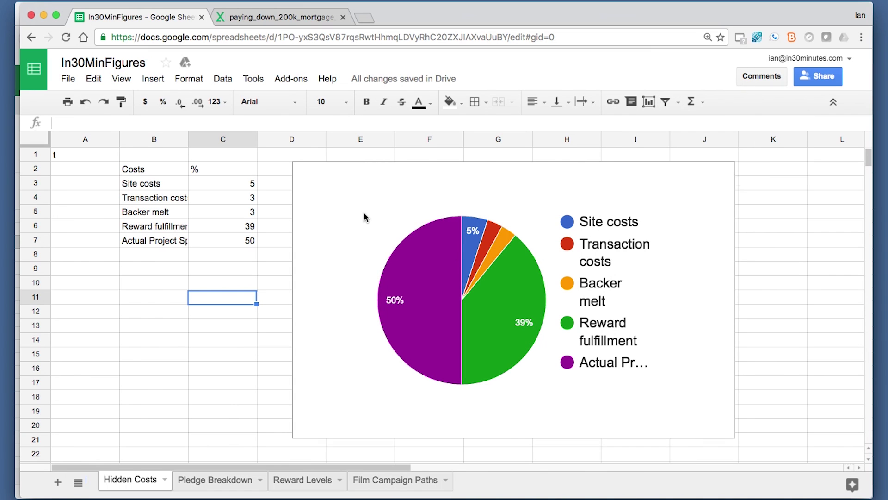
{"action": "left_click", "coordinate": [365, 218]}
- Total the cost percentages C3:C7 with =SUM(C3:C7) in C8, giving 100
{"action": "left_click", "coordinate": [228, 184]}
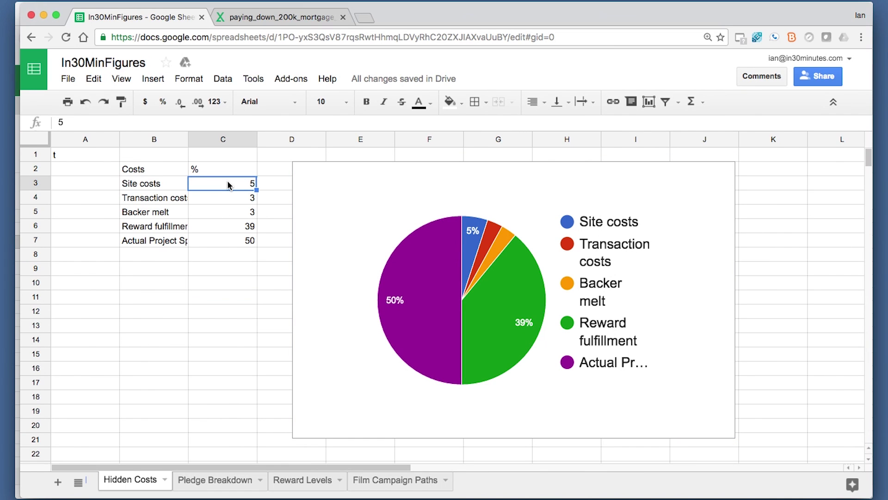
{"action": "left_click_drag", "start_coordinate": [228, 184], "coordinate": [228, 241]}
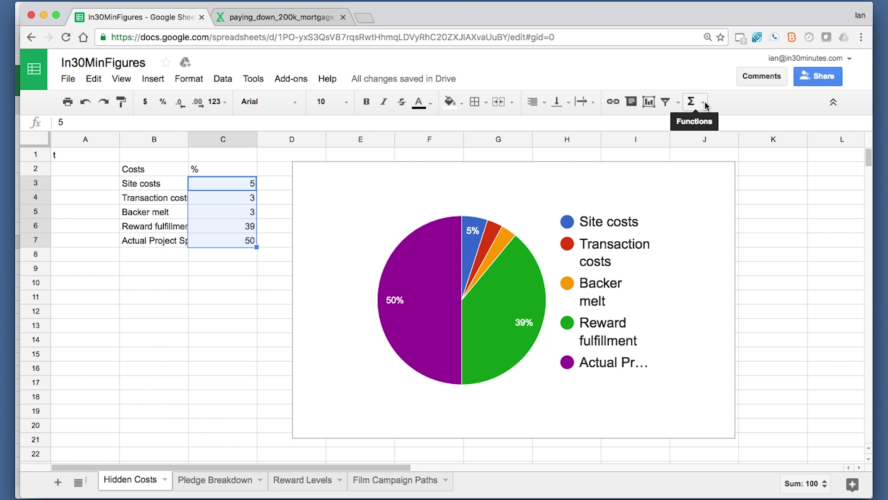
{"action": "left_click", "coordinate": [703, 102]}
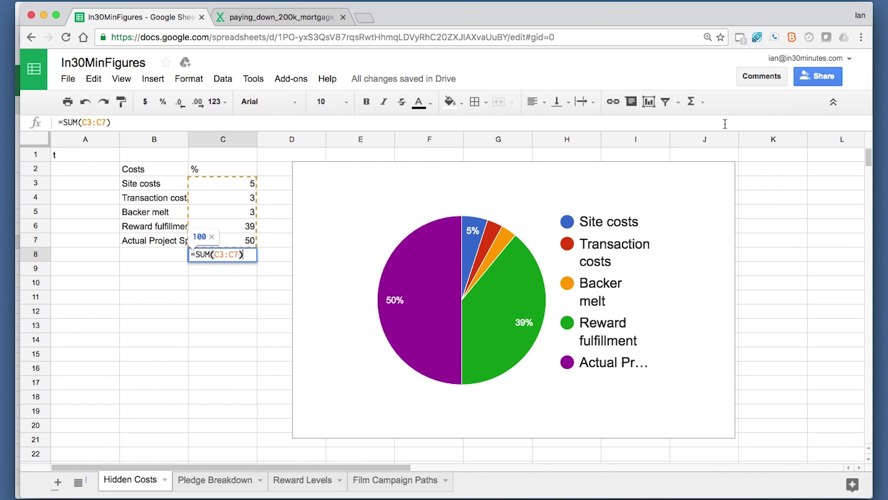
{"action": "key", "text": "Return"}
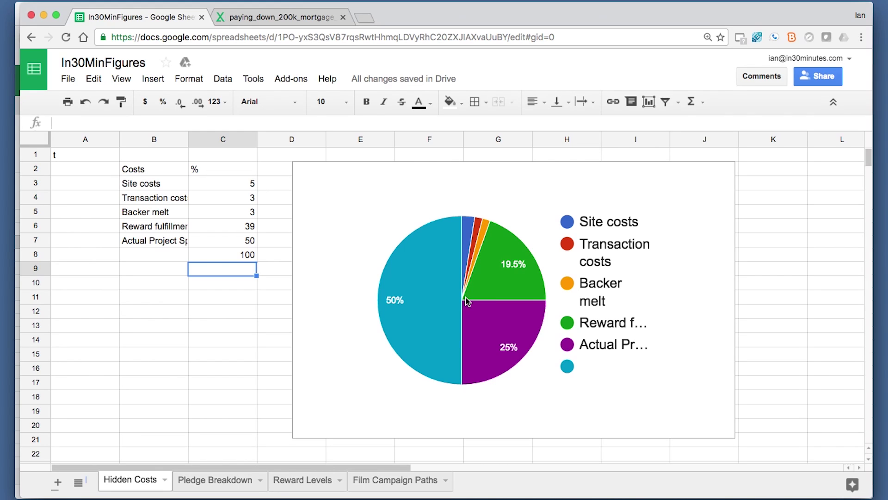
- Enable the 3D feature for the Hidden Costs pie chart in Chart Editor and apply it
{"action": "left_click", "coordinate": [434, 270]}
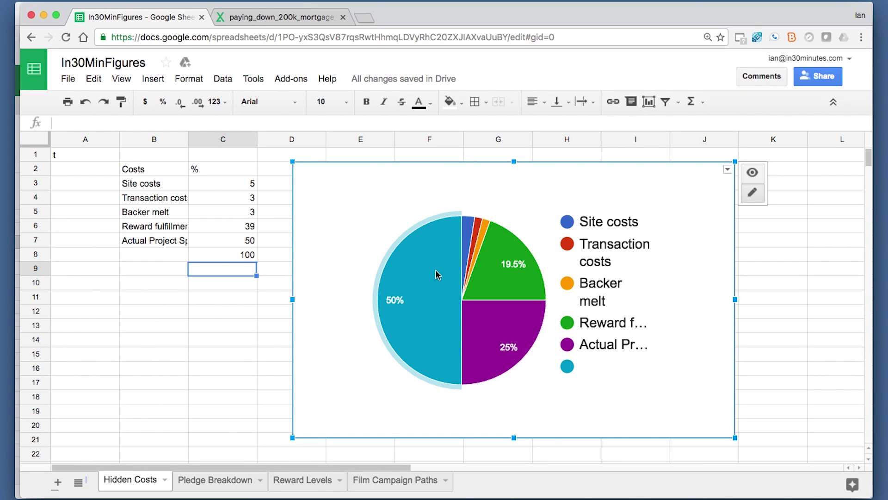
{"action": "right_click", "coordinate": [416, 283]}
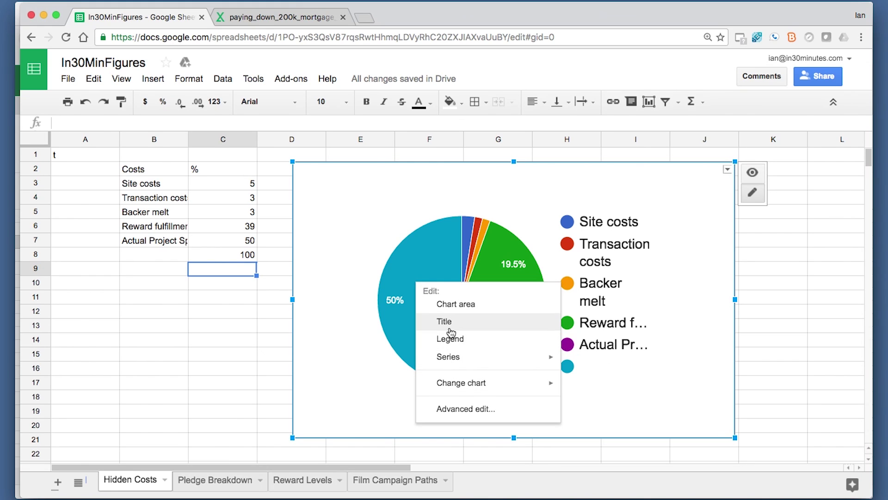
{"action": "left_click", "coordinate": [461, 410]}
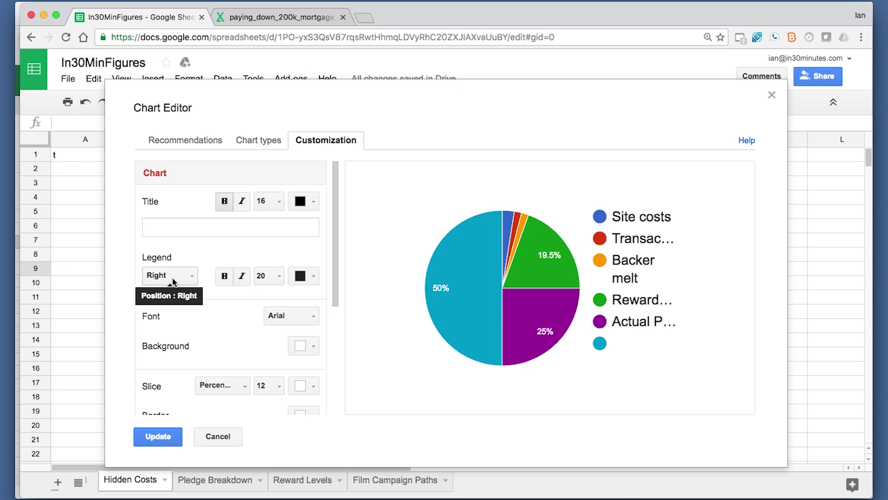
{"action": "left_click_drag", "start_coordinate": [335, 251], "coordinate": [335, 357]}
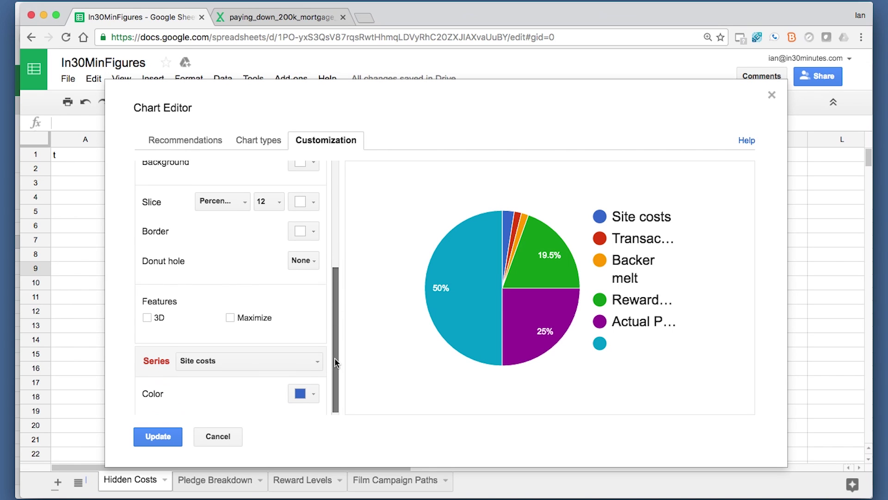
{"action": "left_click", "coordinate": [148, 316]}
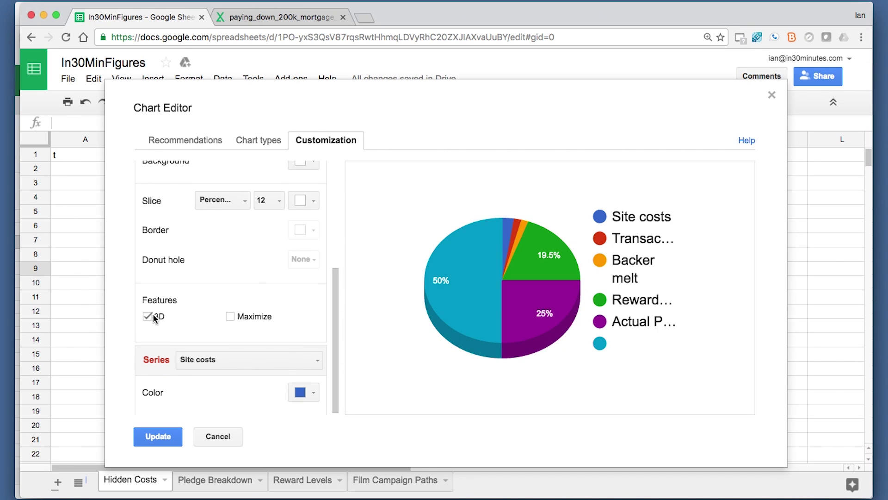
{"action": "left_click", "coordinate": [173, 439]}
{"action": "left_click", "coordinate": [202, 354]}
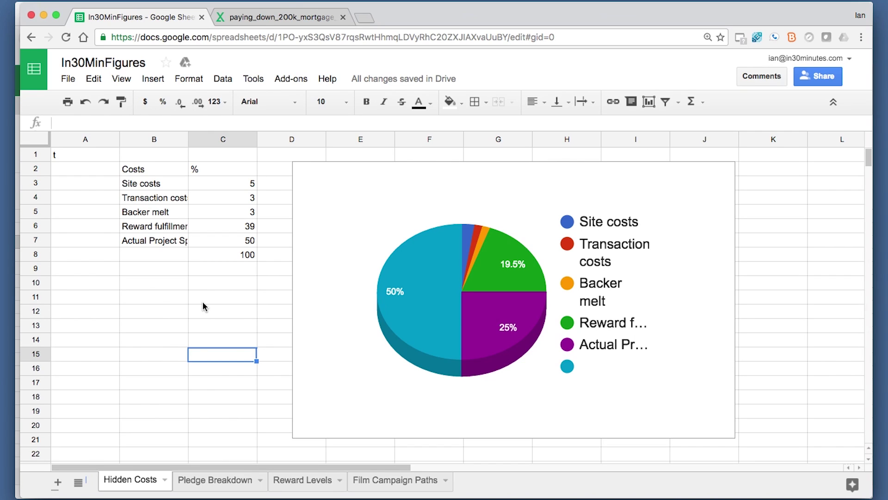
- Create the linked In30MinFigures form via Tools > Create a form, then return to the spreadsheet
{"action": "left_click", "coordinate": [257, 80]}
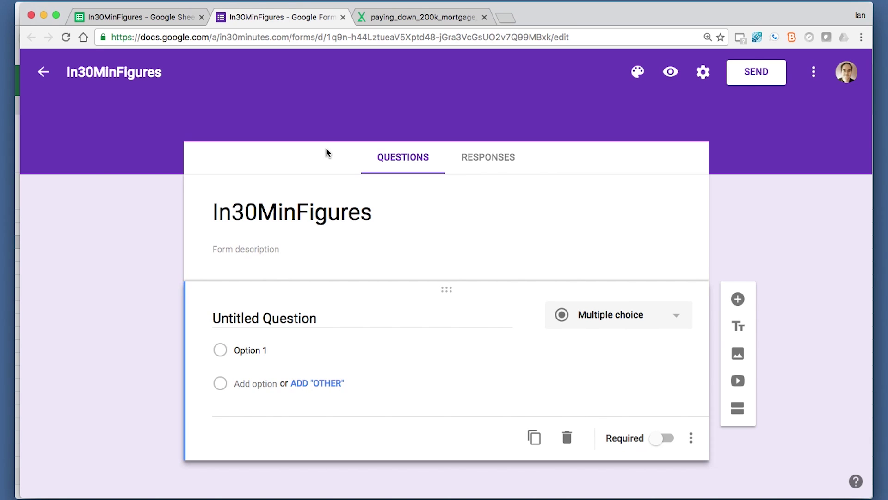
{"action": "left_click", "coordinate": [150, 18]}
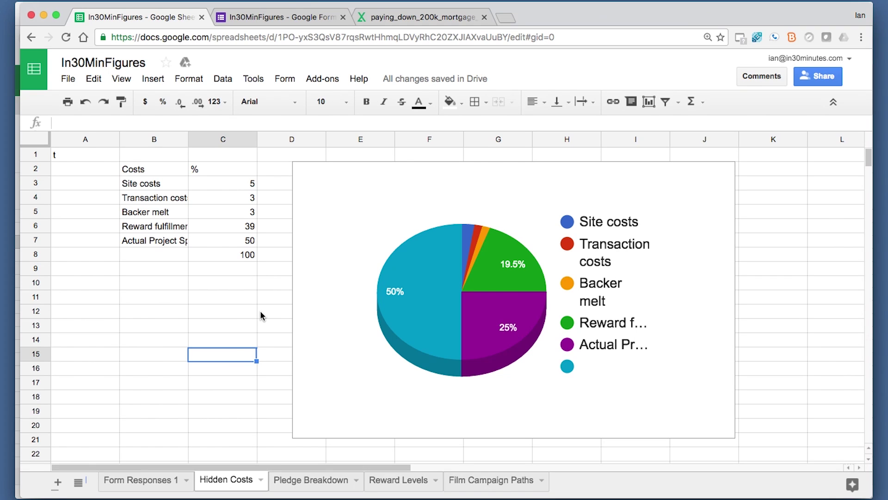
{"action": "key", "text": "super+Tab"}
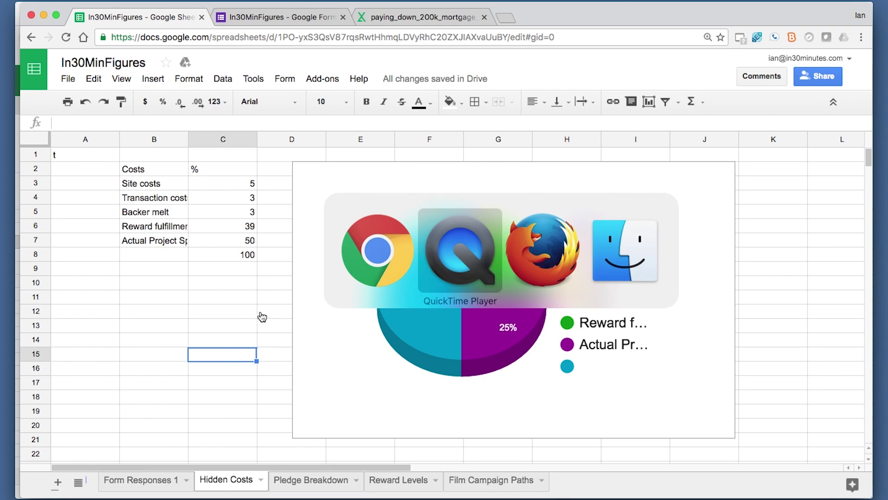
- Switch back to Excel Online and start a New Survey from the Home ribbon's Survey menu
{"action": "key", "text": "super+Tab"}
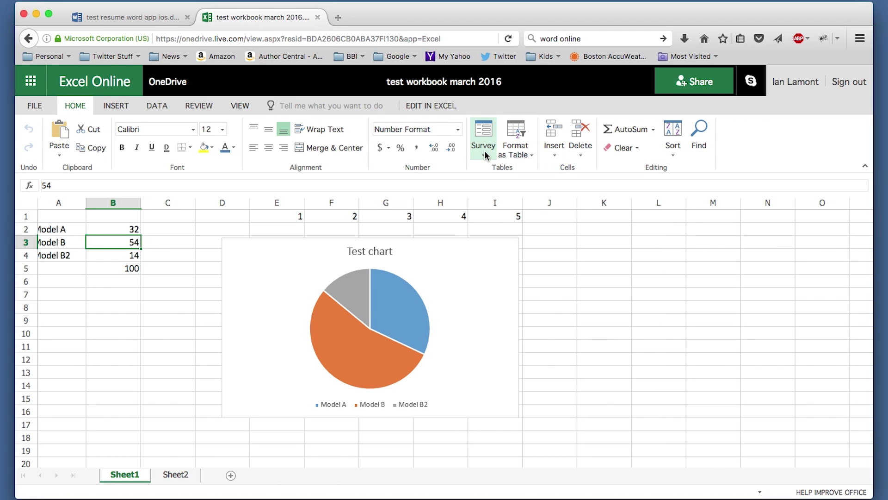
{"action": "left_click", "coordinate": [485, 154]}
{"action": "left_click", "coordinate": [493, 168]}
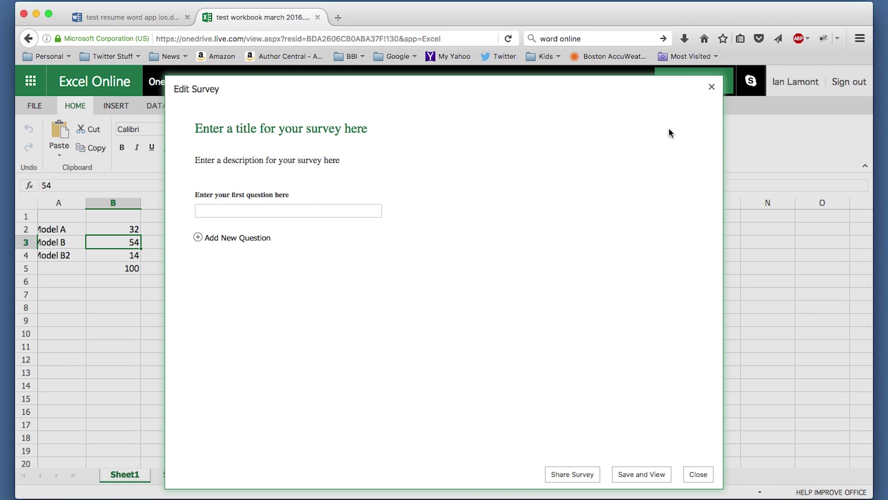
- Close the Edit Survey dialog and switch to the paying_down_200k_mortgage_6pct.xlsx tab
{"action": "left_click", "coordinate": [711, 87]}
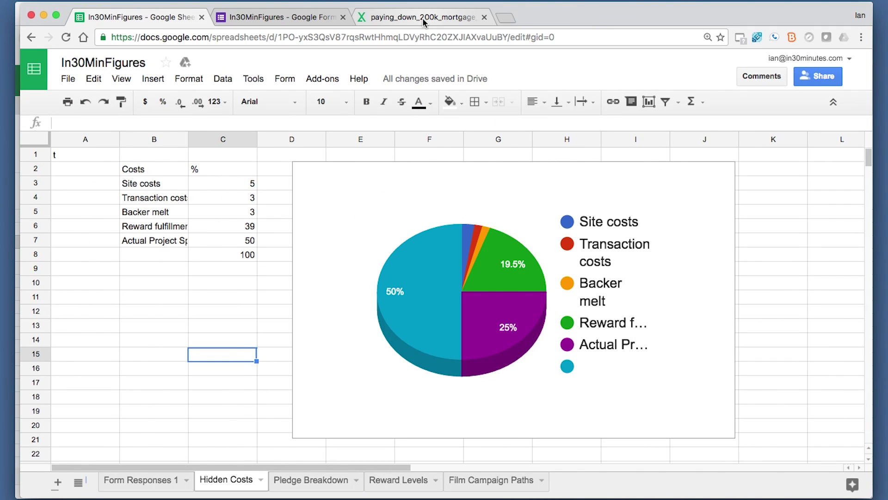
{"action": "left_click", "coordinate": [423, 18]}
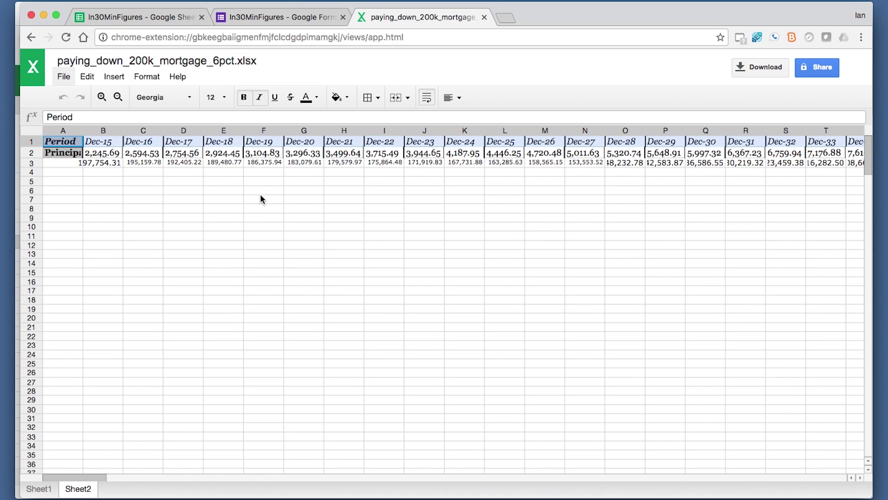
- Scroll the mortgage sheet sideways to inspect the yearly principal and balance columns
{"action": "scroll", "coordinate": [282, 160], "scroll_direction": "right", "scroll_amount": 1}
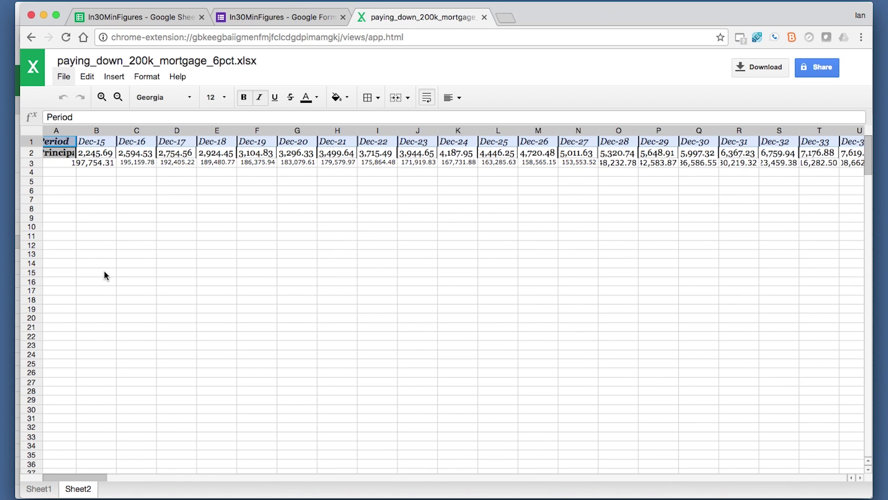
{"action": "scroll", "coordinate": [54, 481], "scroll_direction": "left", "scroll_amount": 1}
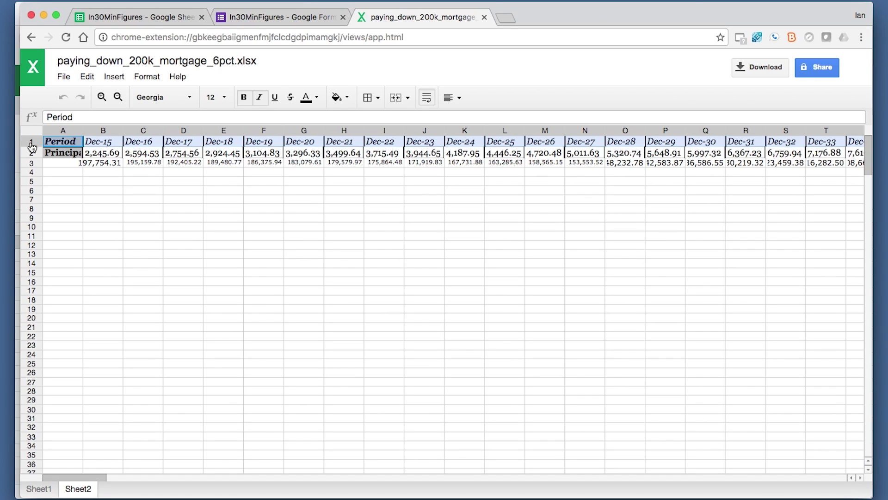
- Remove italics from row 1 headers, unbold Period, widen column A for Principal, and view Insert options
{"action": "left_click", "coordinate": [261, 99]}
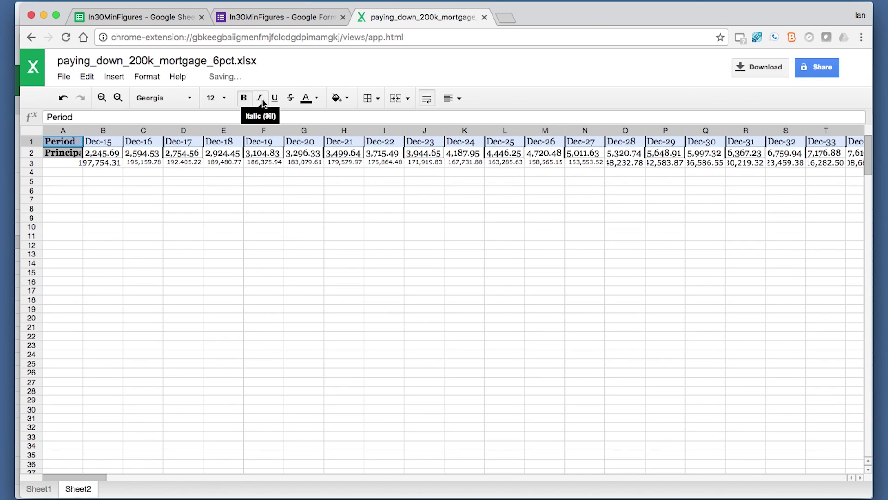
{"action": "left_click", "coordinate": [246, 99]}
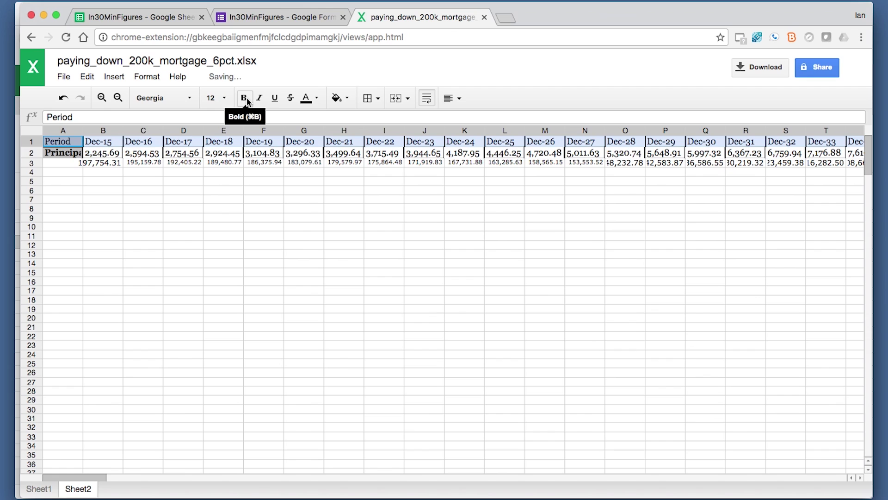
{"action": "left_click", "coordinate": [62, 154]}
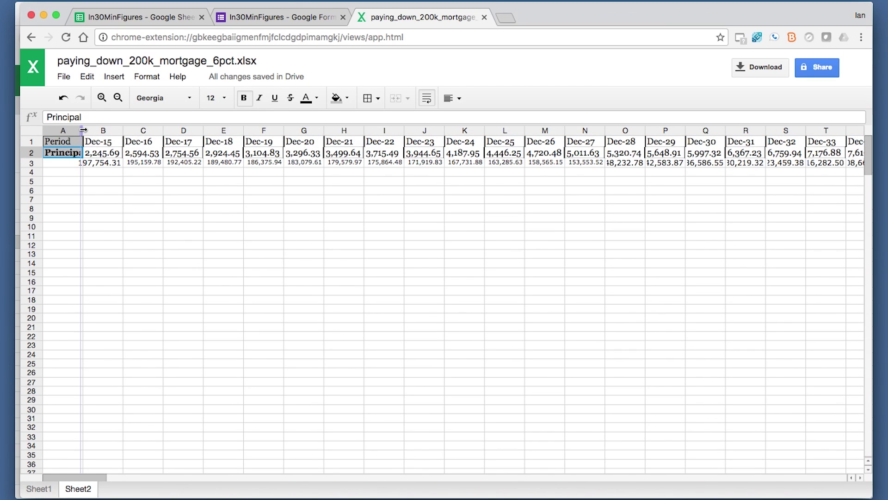
{"action": "left_click_drag", "start_coordinate": [83, 130], "coordinate": [169, 130]}
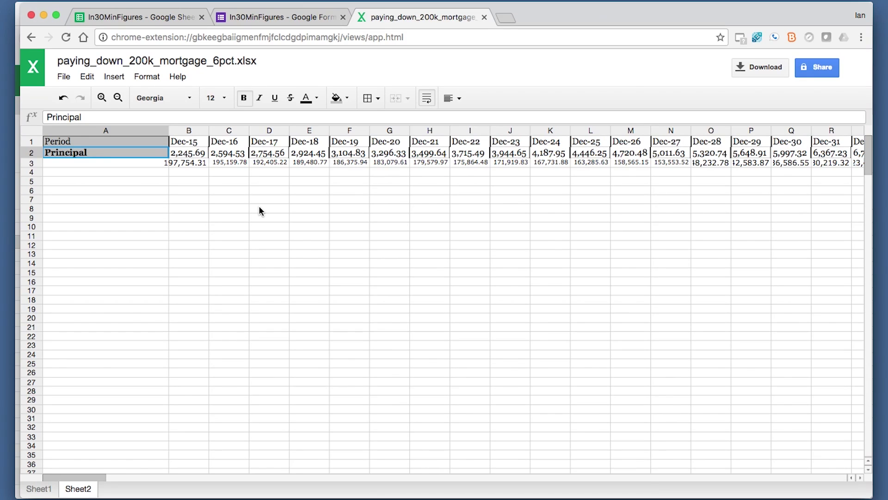
{"action": "left_click", "coordinate": [105, 77]}
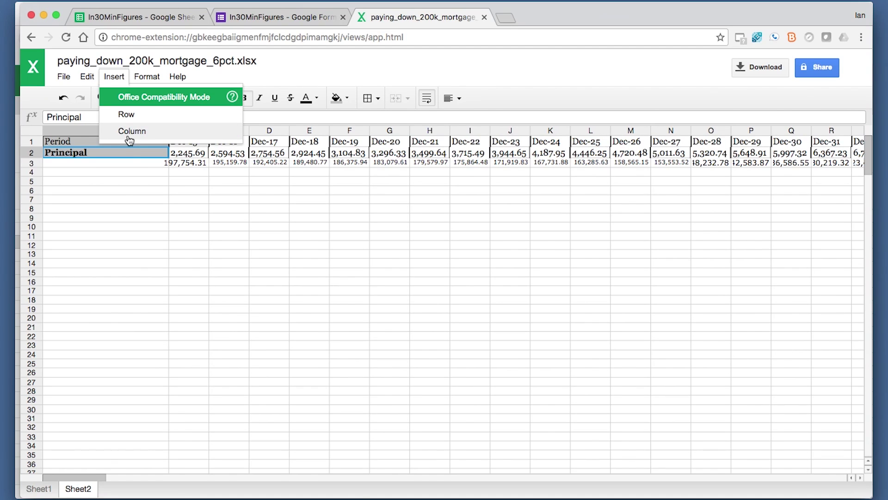
- Close the Insert menu without inserting anything and switch to Excel Online in Firefox
{"action": "left_click", "coordinate": [412, 68]}
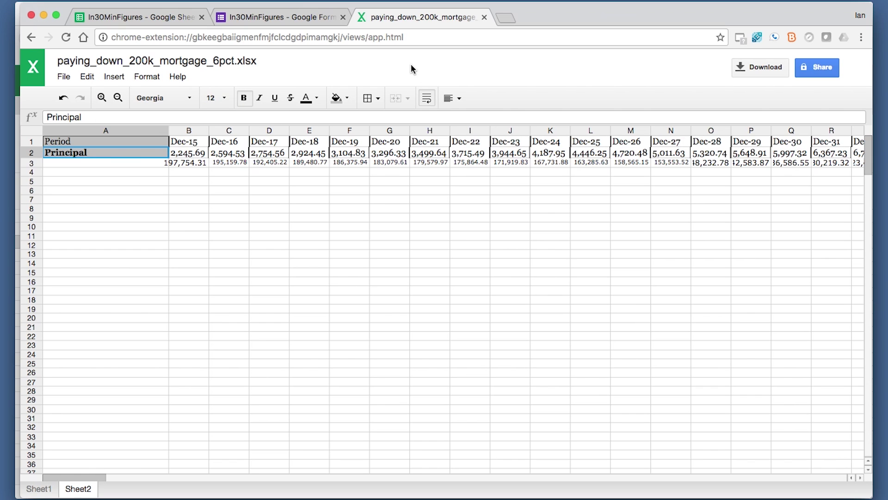
{"action": "key", "text": "super+Tab"}
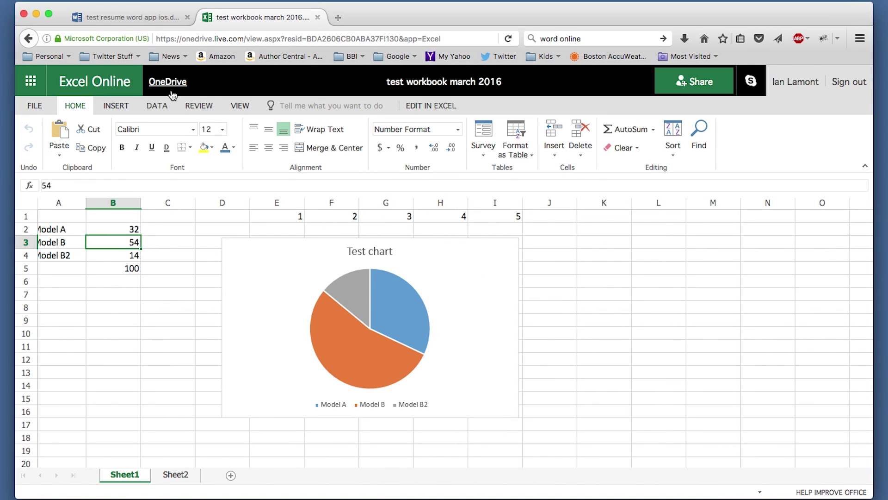
- Show the INSERT ribbon options for the Excel Online test workbook
{"action": "left_click", "coordinate": [116, 107]}
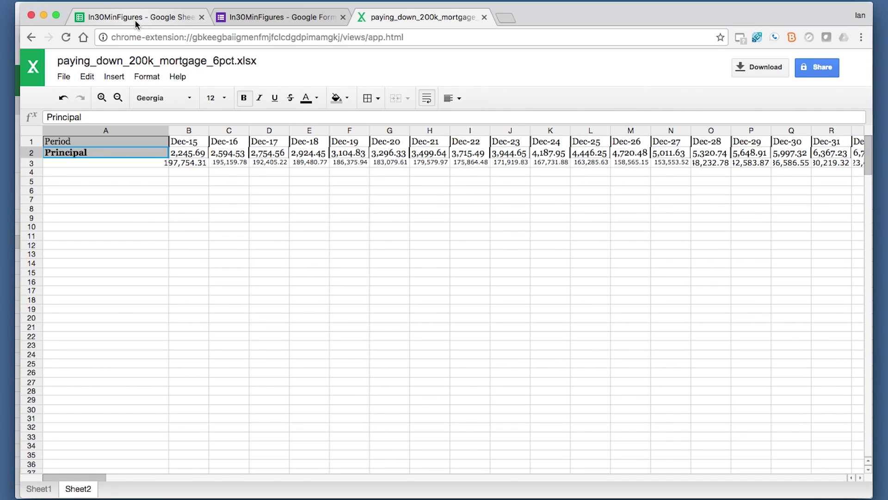
- Switch to the In30MinFigures Google Sheets tab with the 3D Hidden Costs pie chart
{"action": "left_click", "coordinate": [134, 19]}
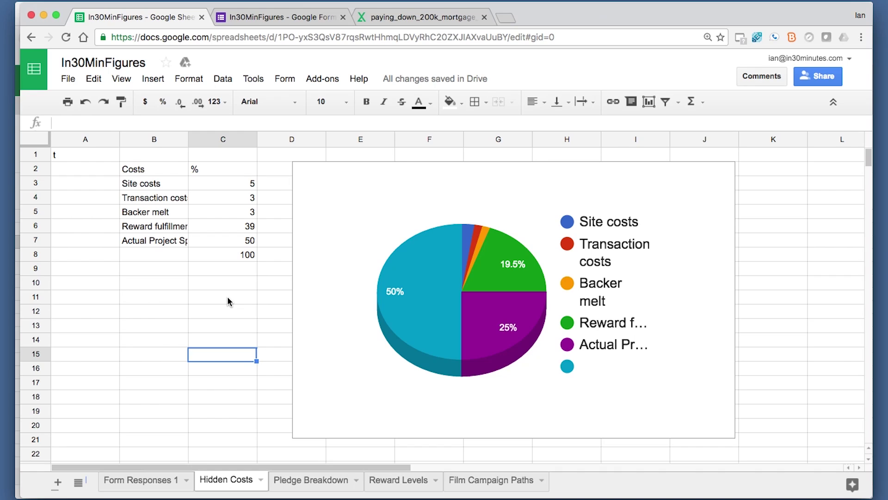